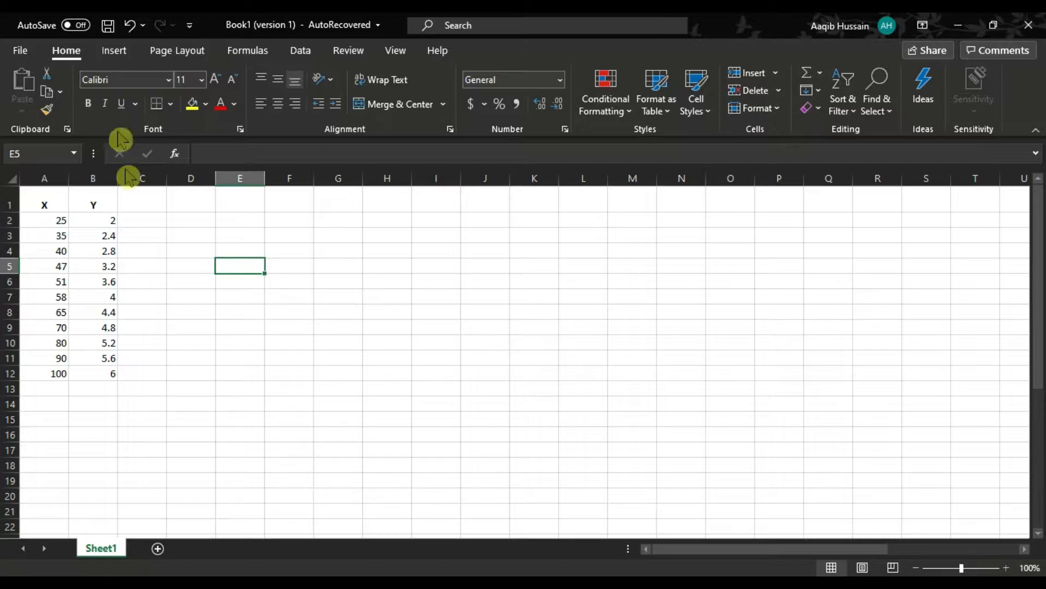
- Examine the X and Y data columns and the first rows of the data set in columns A and B
left_click(43, 176)
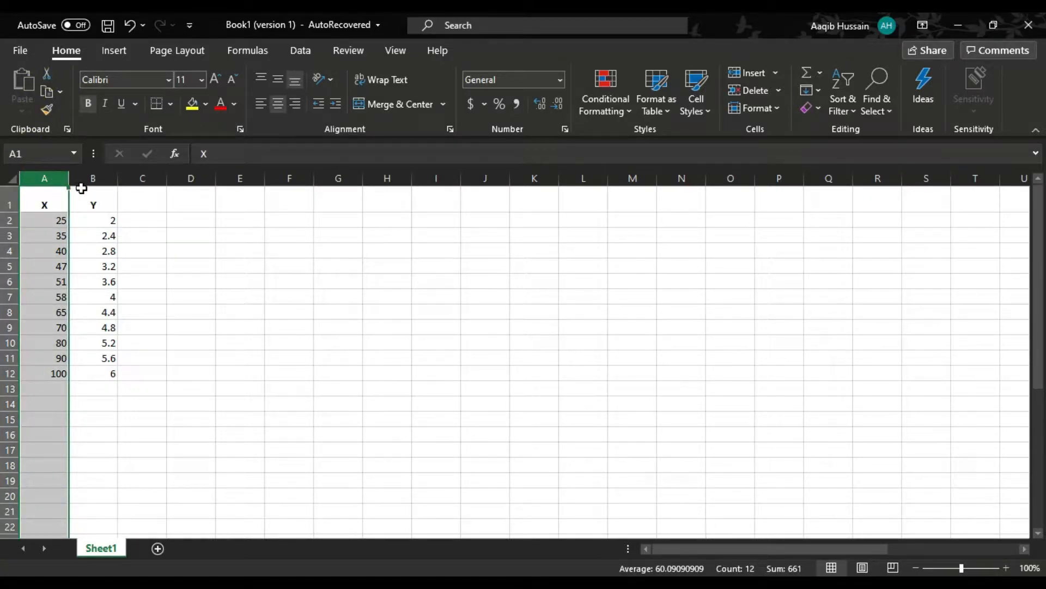
left_click(106, 177, "ctrl")
left_click(285, 273)
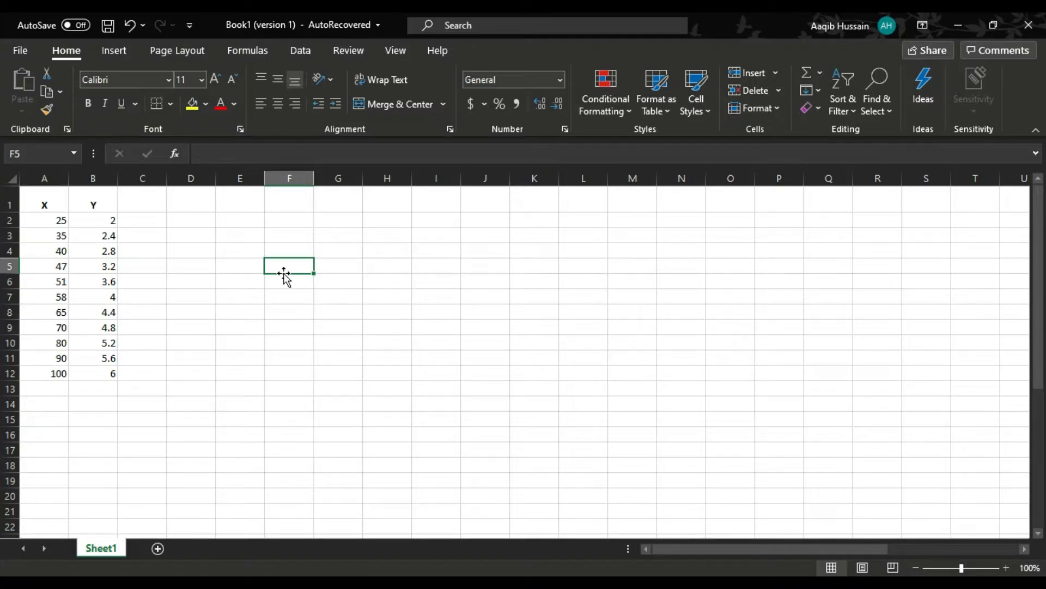
left_click(47, 178)
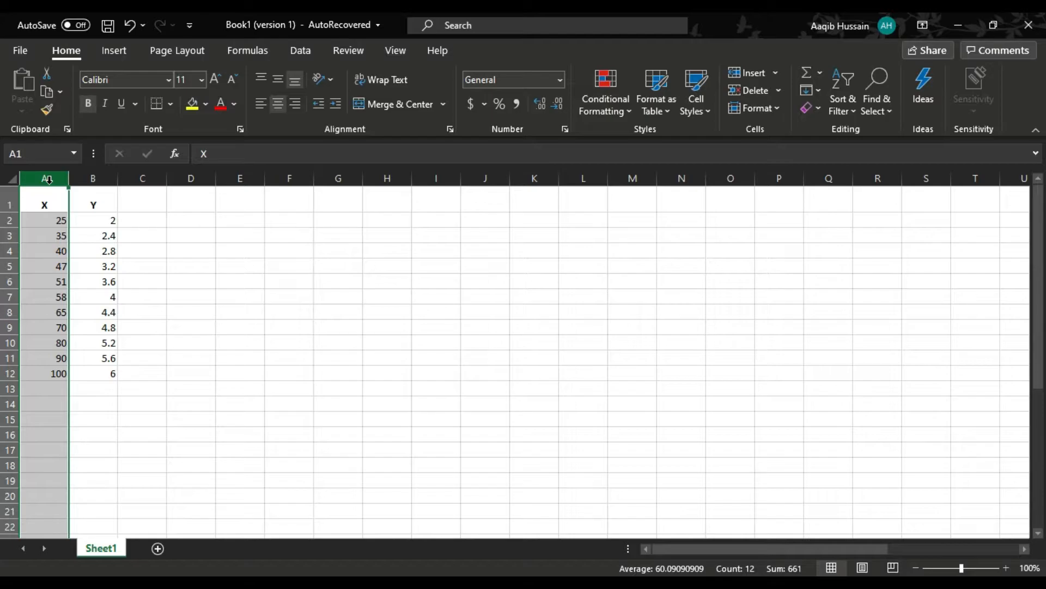
left_click(85, 179)
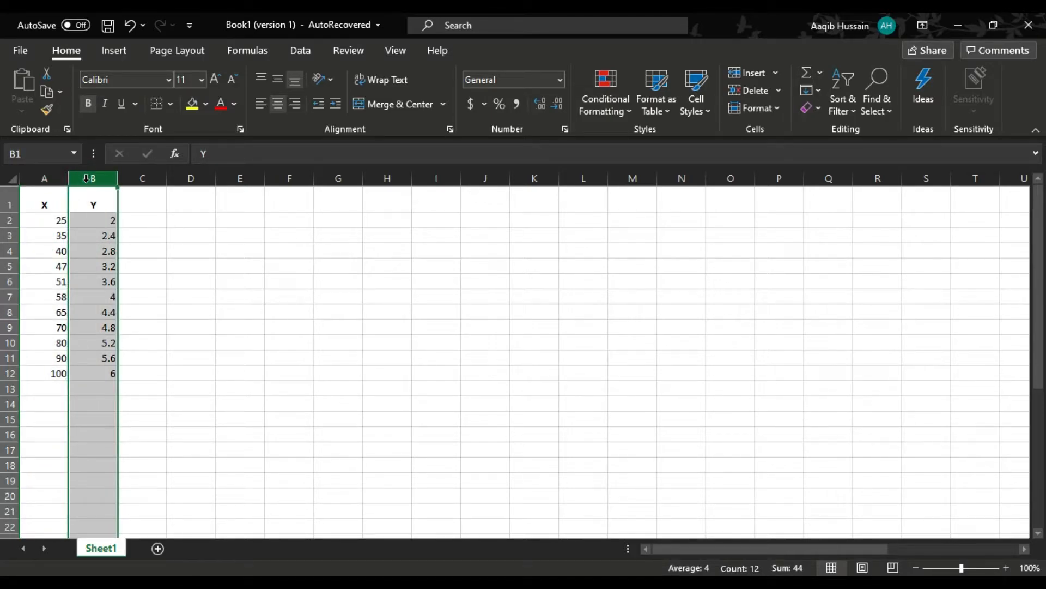
left_click(201, 265)
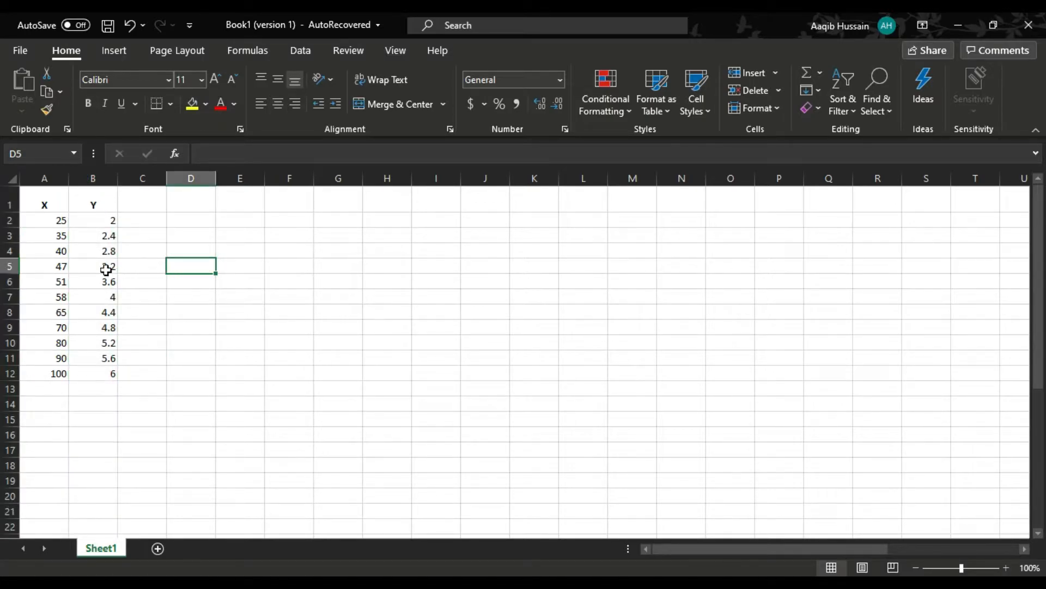
left_click(11, 204)
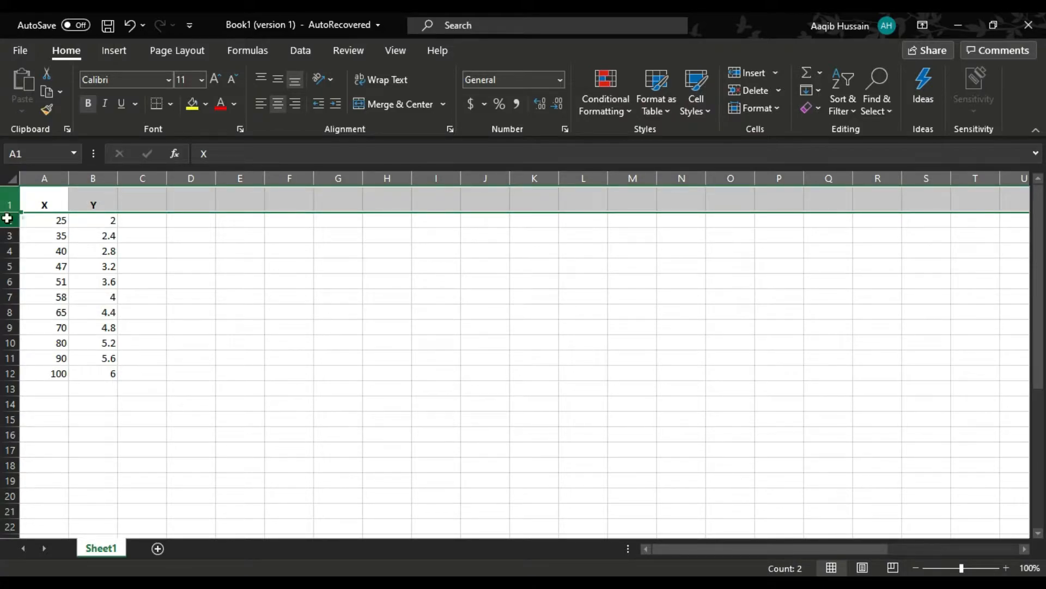
left_click(10, 220)
left_click(287, 330)
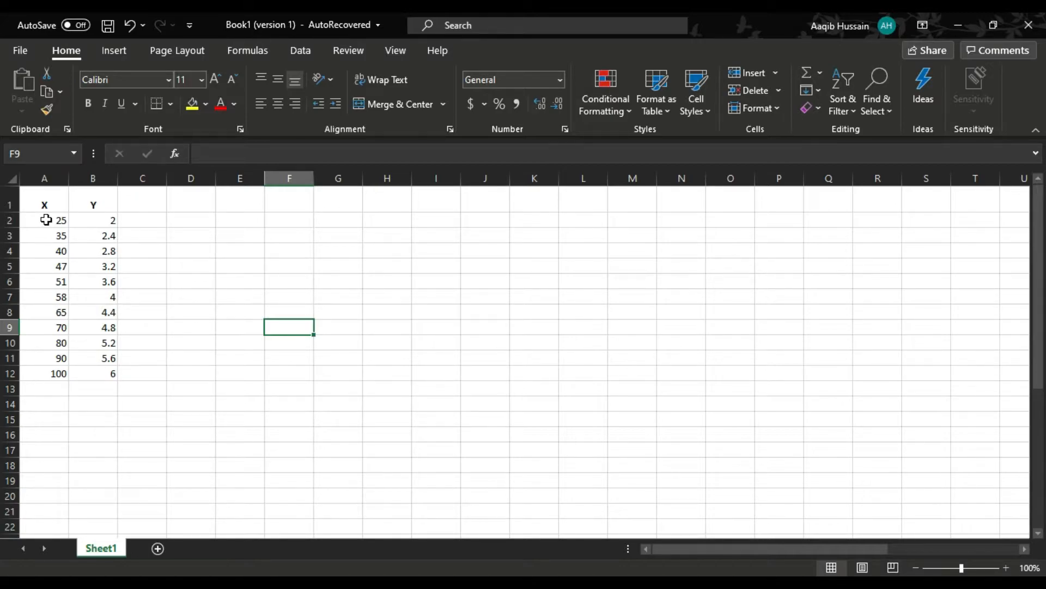
- Insert a scatter chart with straight lines and markers from the X and Y data in A2:B12
left_click_drag(46, 220, 96, 377)
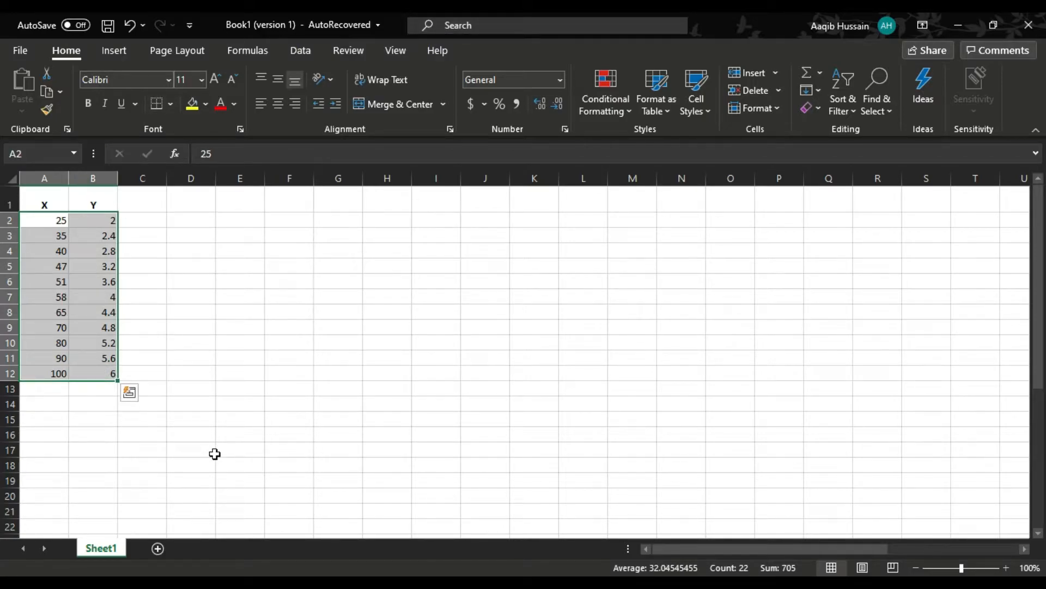
left_click(116, 51)
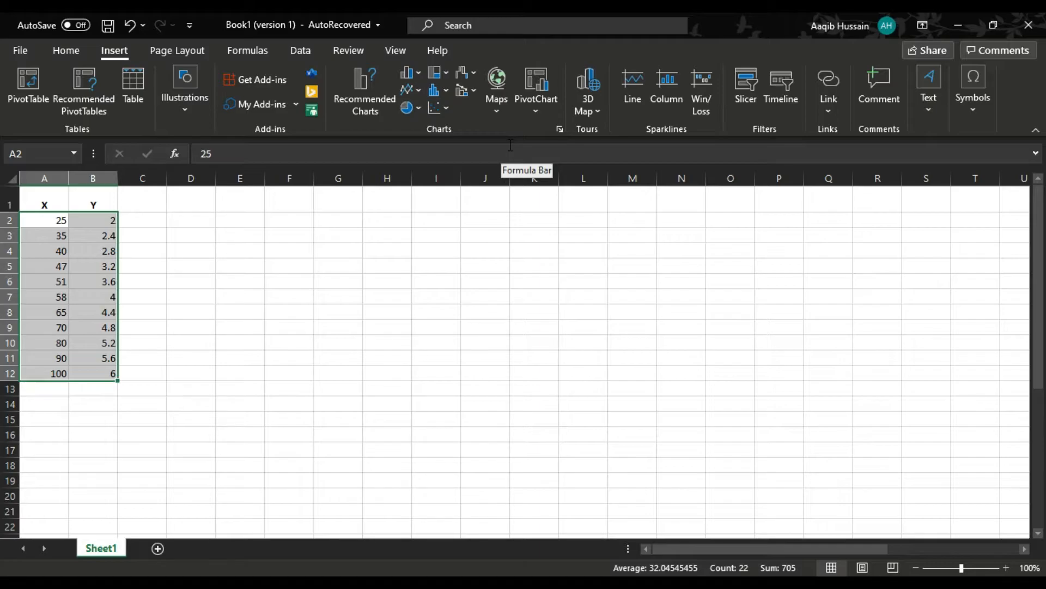
left_click(445, 111)
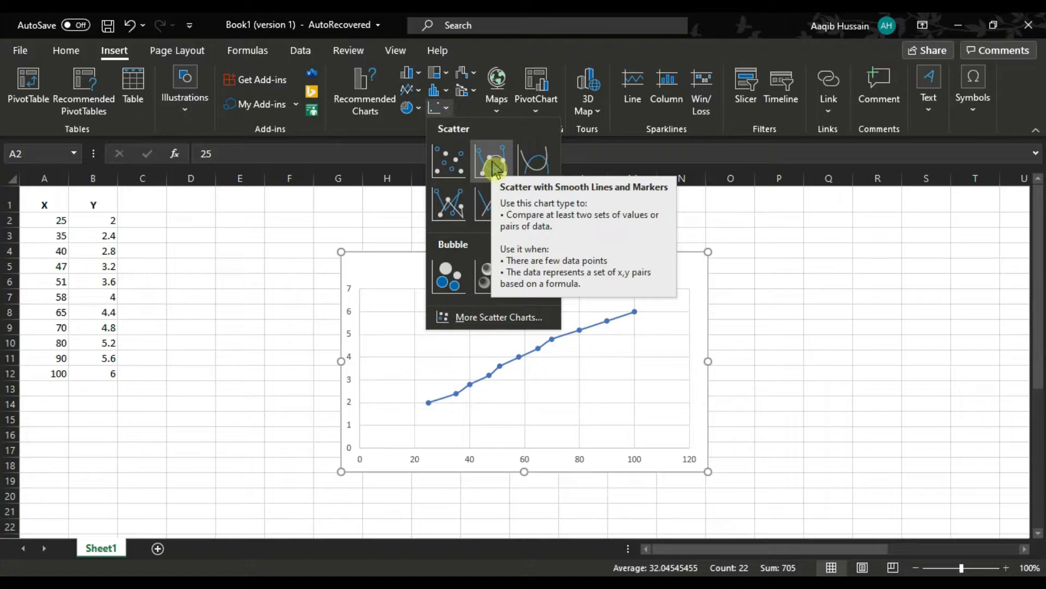
left_click(460, 206)
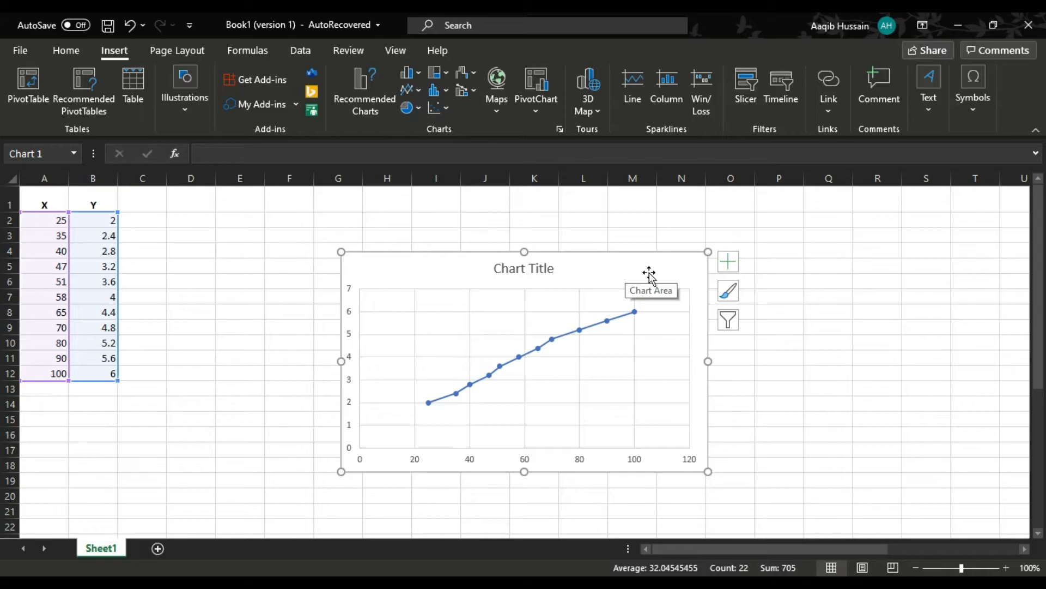
- Try the chart element options by hiding and restoring the axes, and by switching data labels on and off
left_click(736, 272)
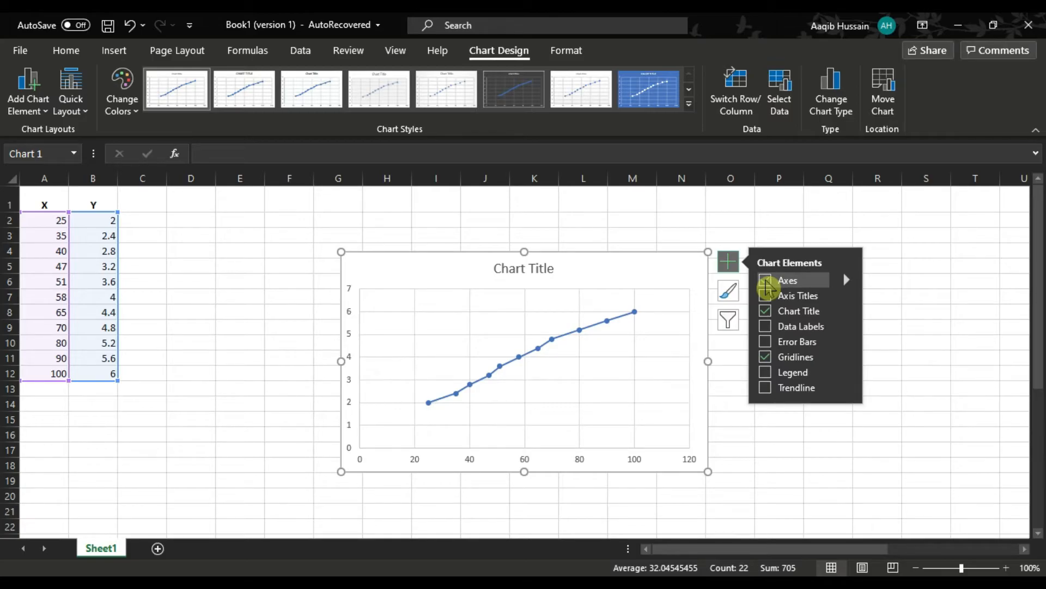
left_click(765, 281)
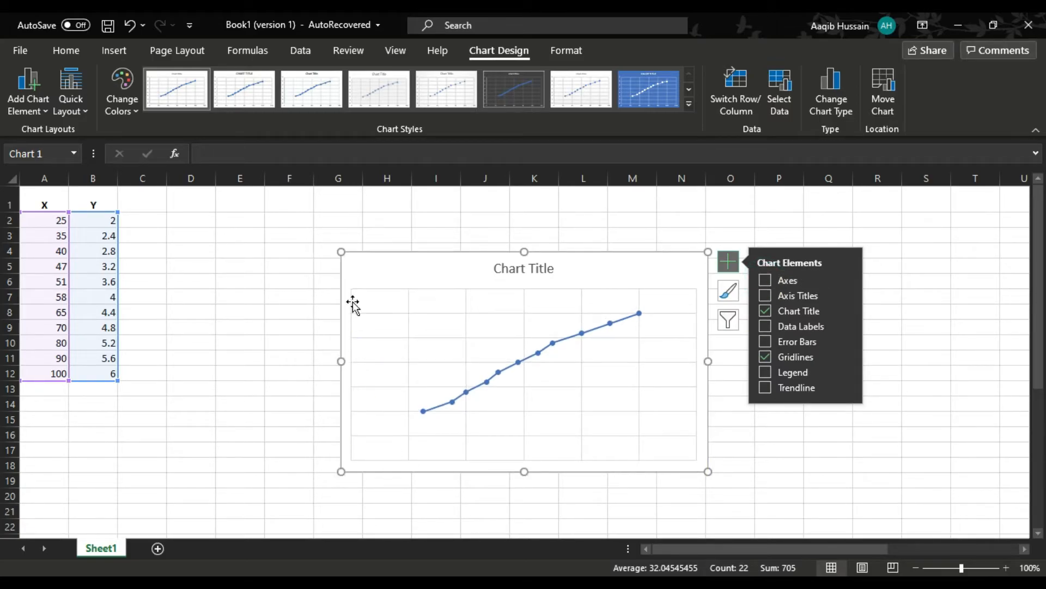
left_click(765, 280)
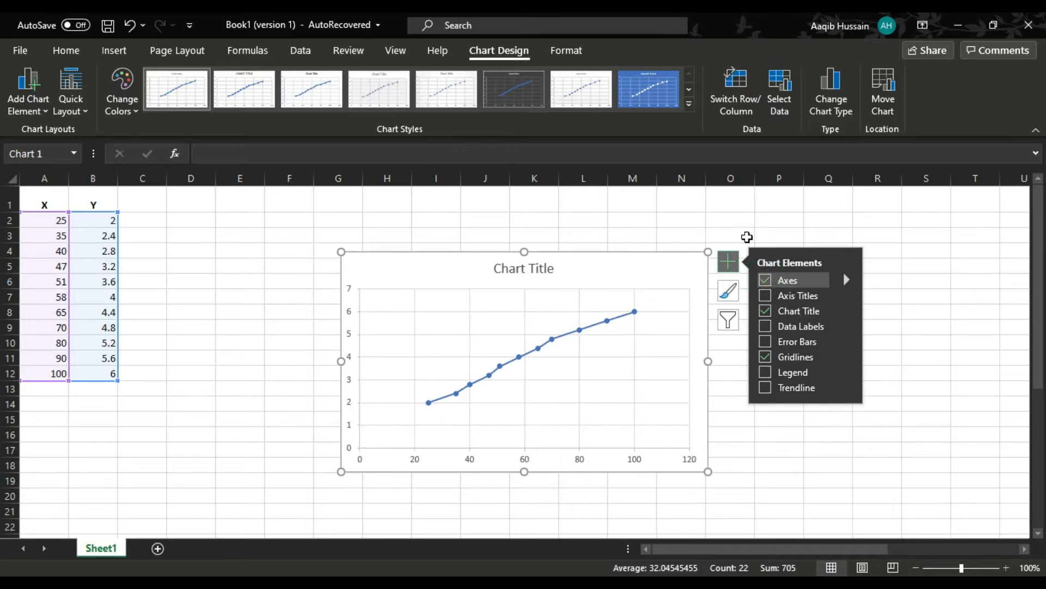
left_click(766, 326)
left_click(766, 326)
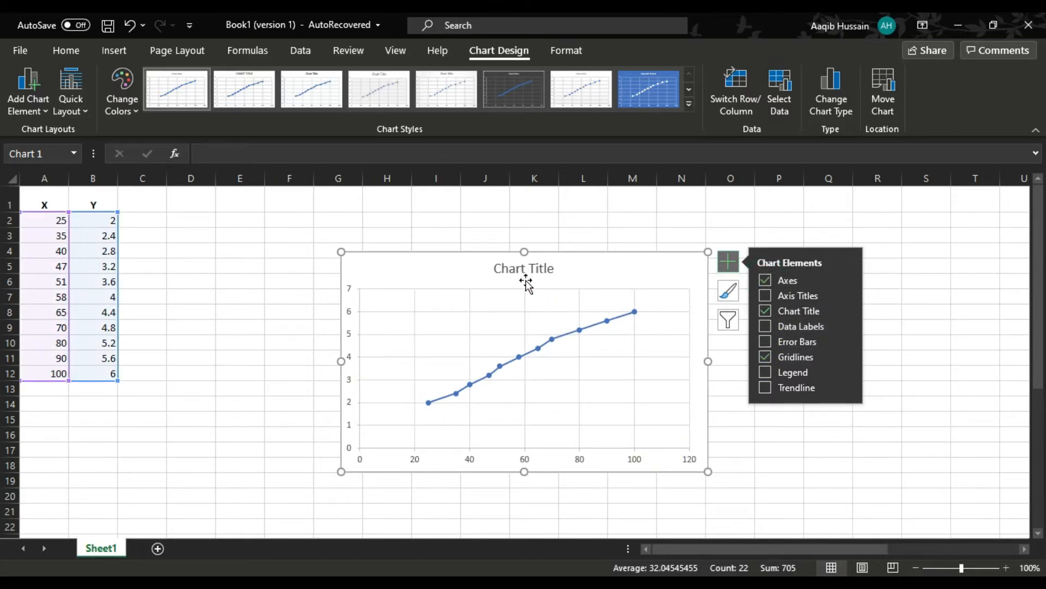
- Add axis titles to the chart and try data labels on the points, leaving the labels off
left_click(765, 300)
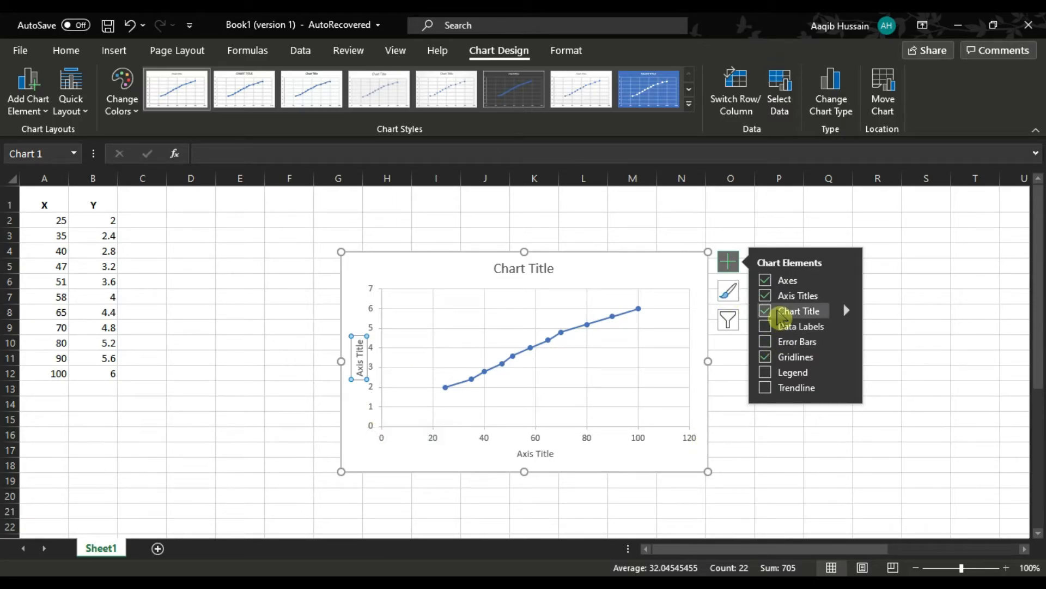
left_click(776, 330)
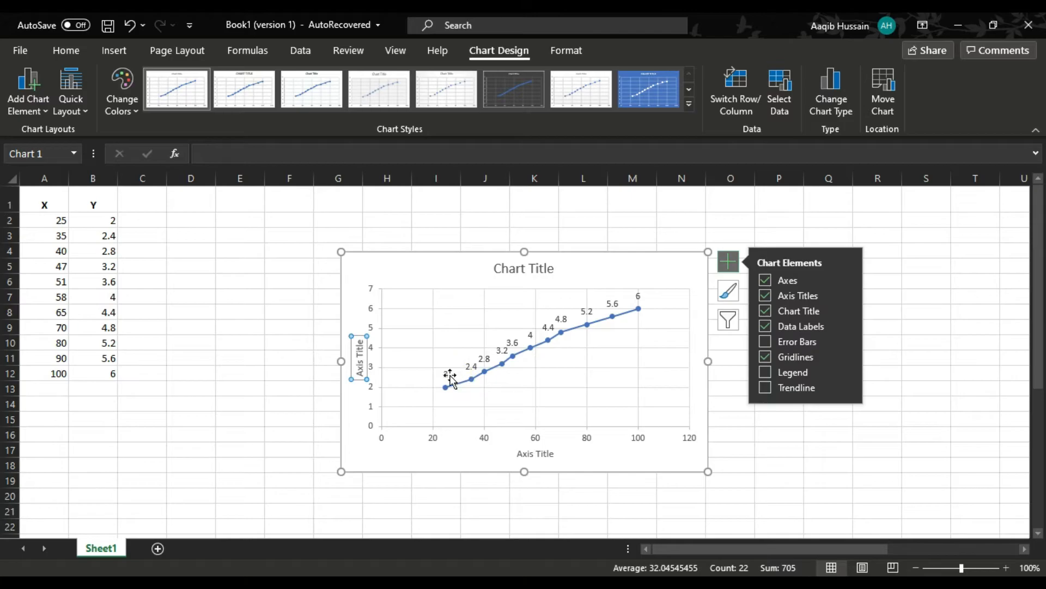
mouse_move(457, 386)
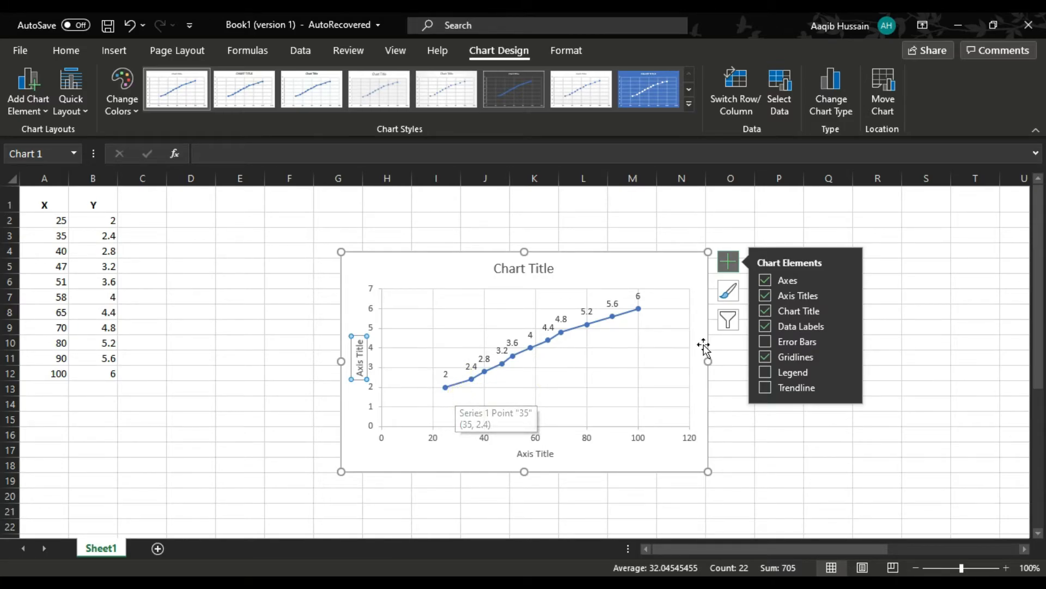
left_click(765, 327)
left_click(652, 273)
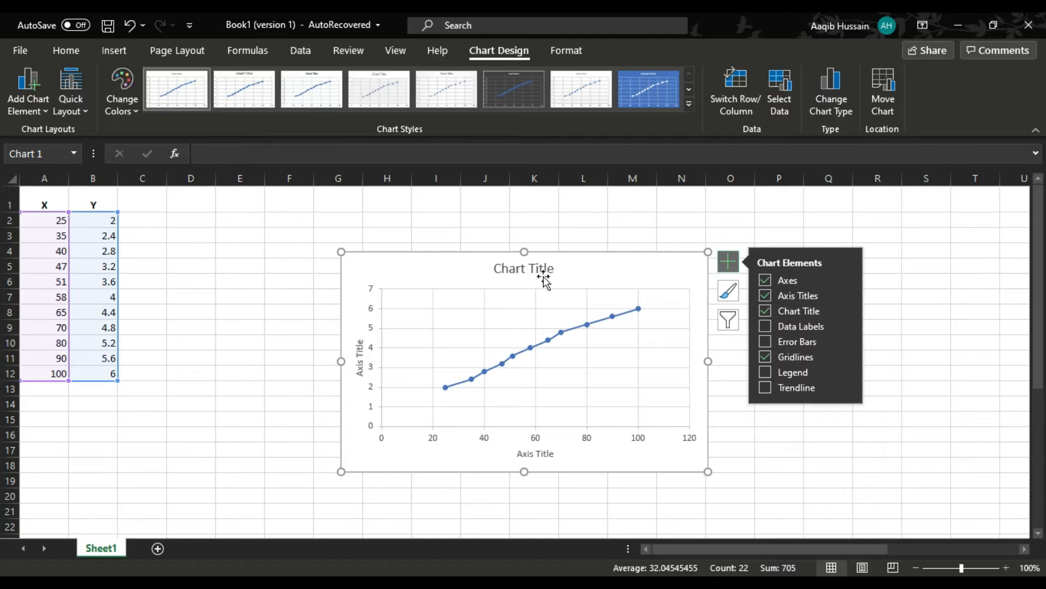
- Change the chart title to "x VS Y"
left_click(525, 274)
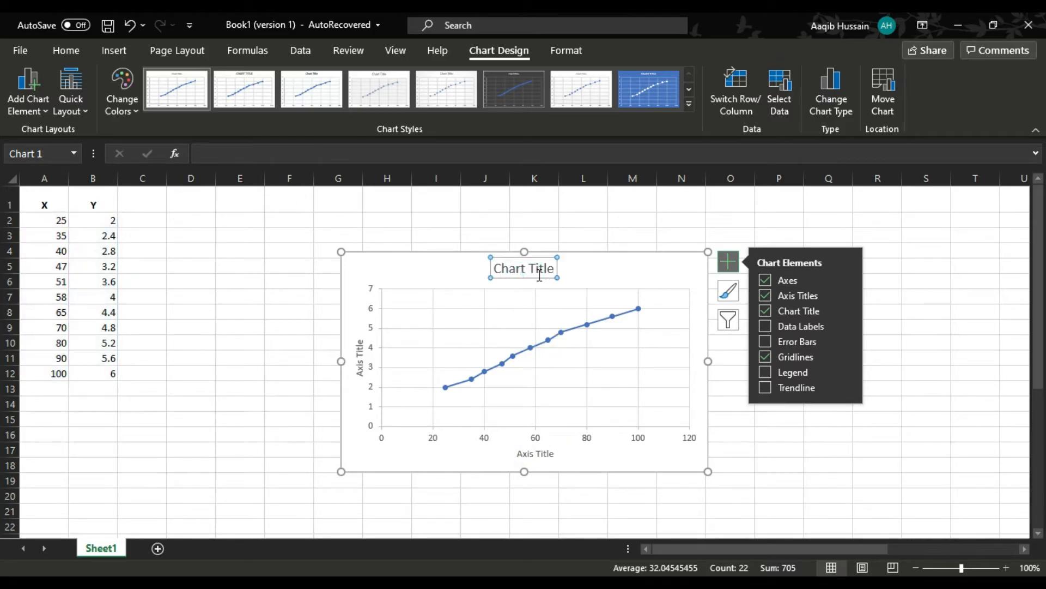
left_click_drag(552, 266, 501, 265)
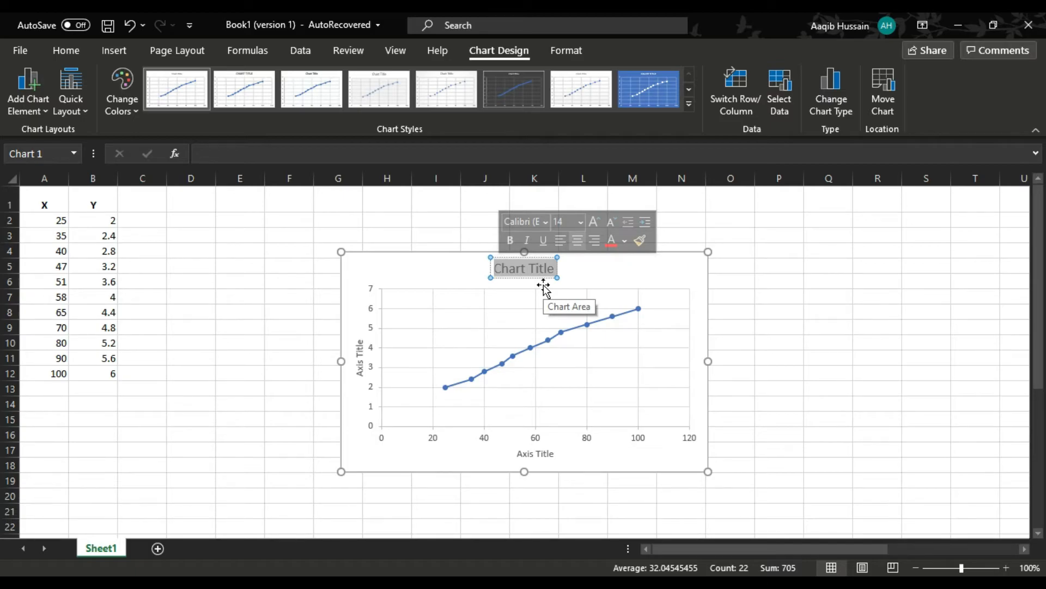
type("x VS Y")
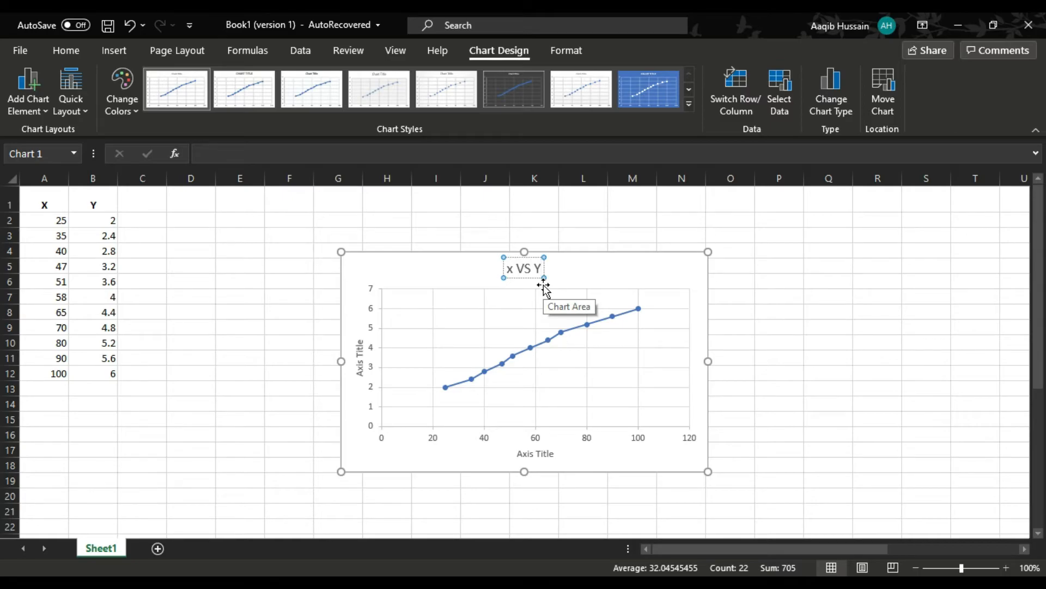
- Change the horizontal axis title to "X values"
left_click(550, 455)
triple_click(553, 453)
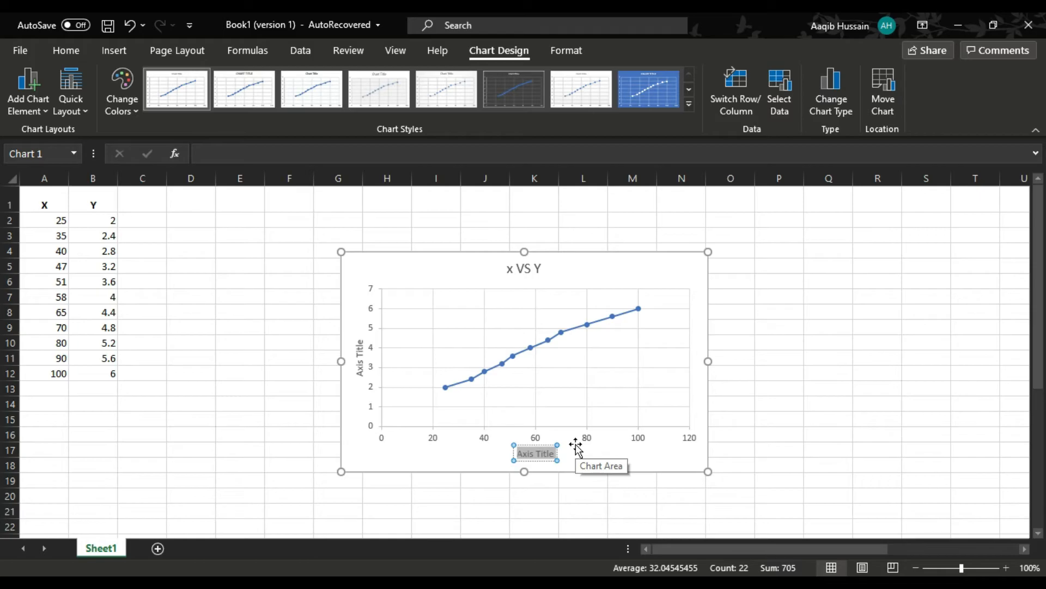
type("X values")
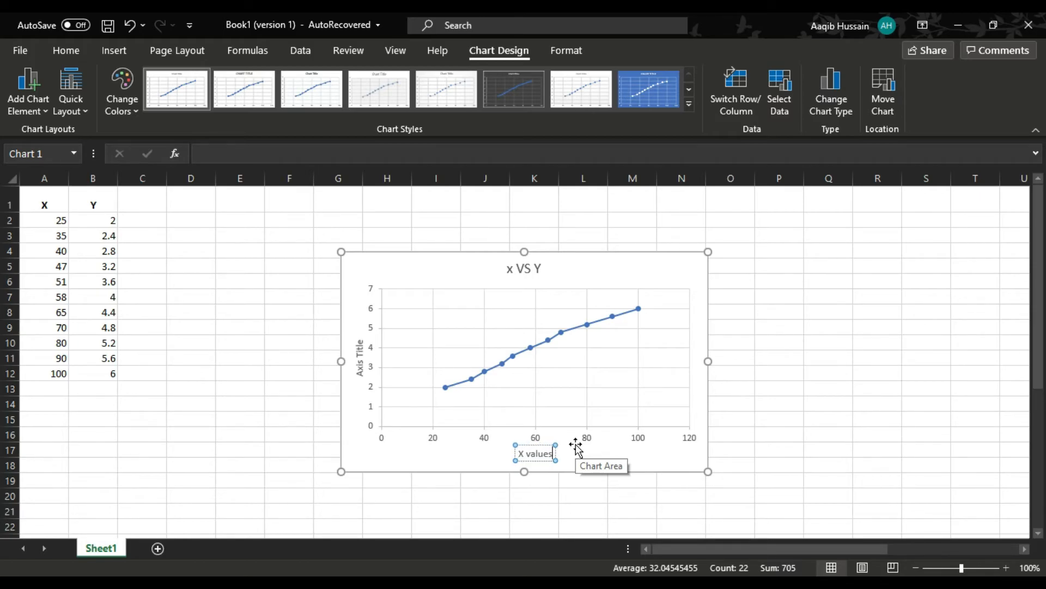
- Change the vertical axis title to "Y value" and deselect the chart
left_click(359, 357)
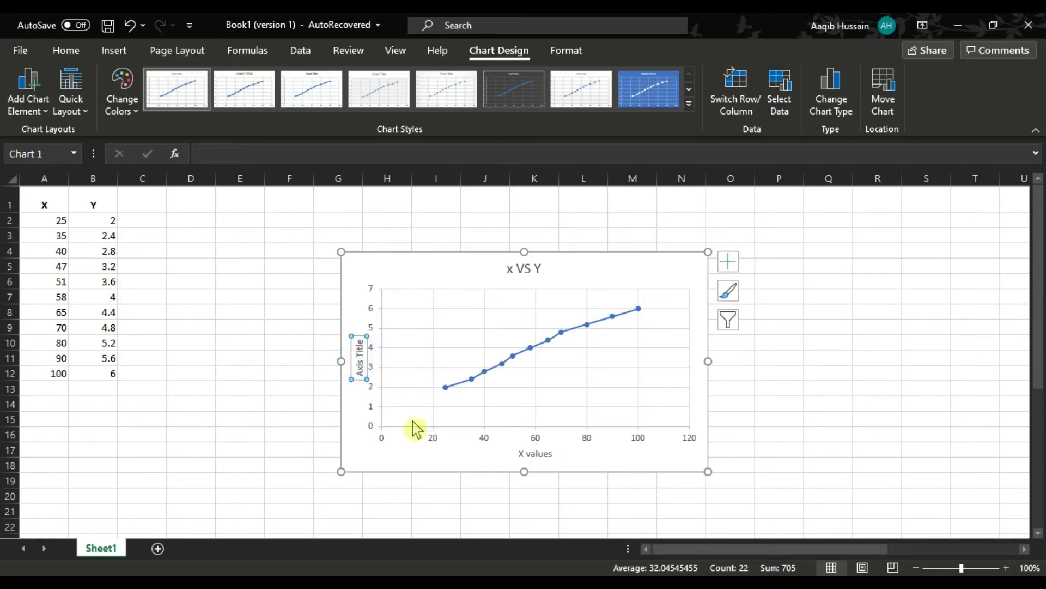
double_click(359, 356)
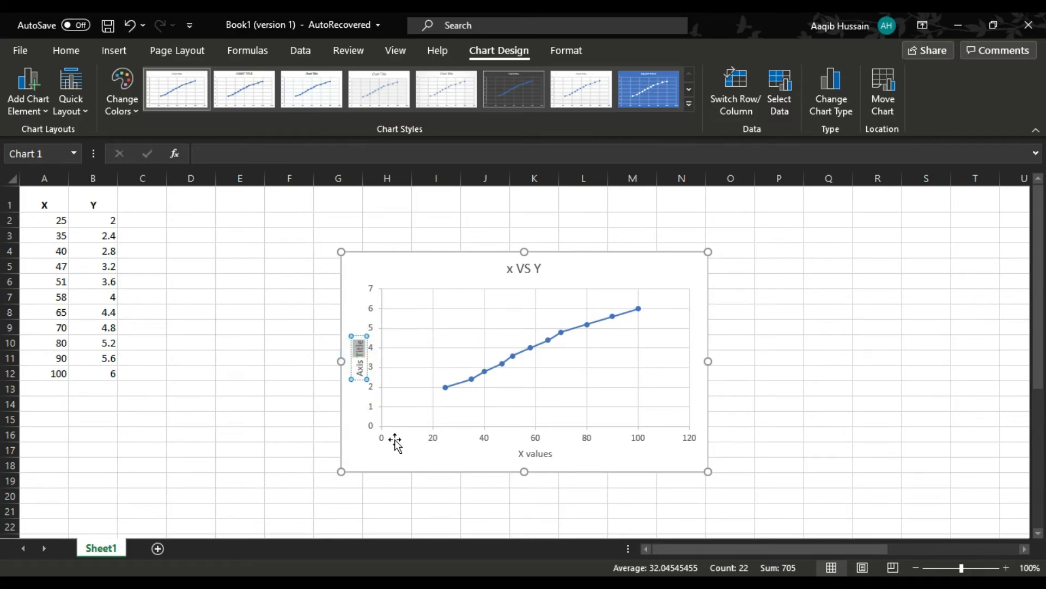
left_click_drag(361, 364, 363, 374)
type("Y value")
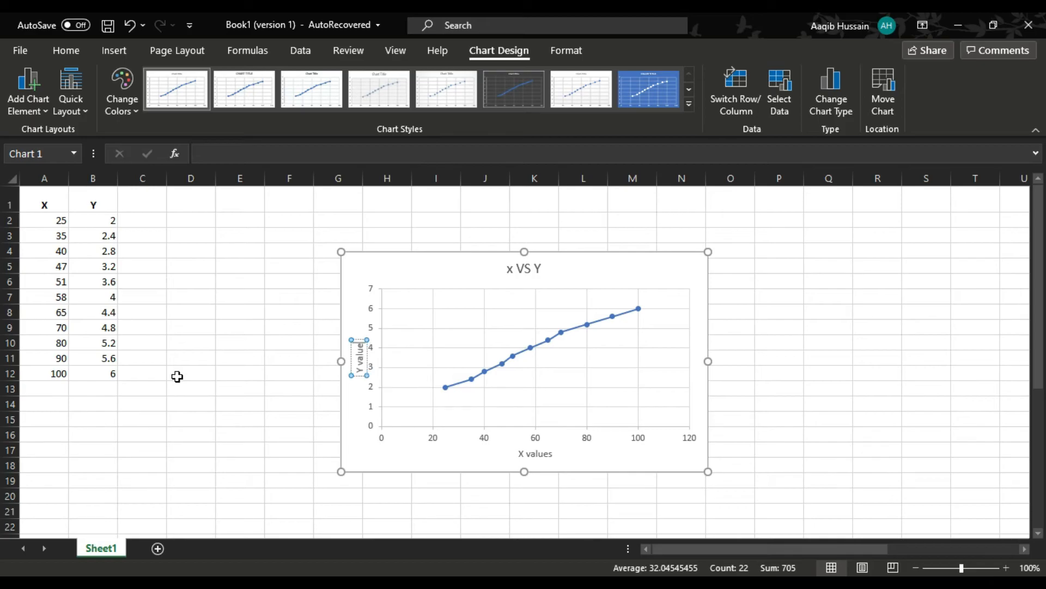
left_click(763, 327)
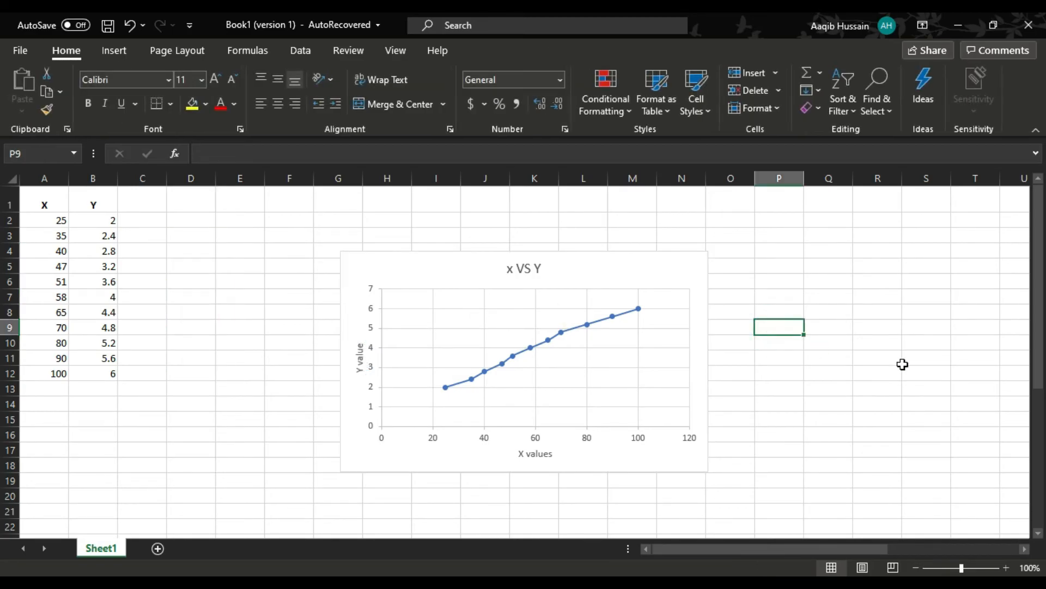
- Try Style 8, the blue-background chart style, on the x VS Y scatter chart
left_click(632, 308)
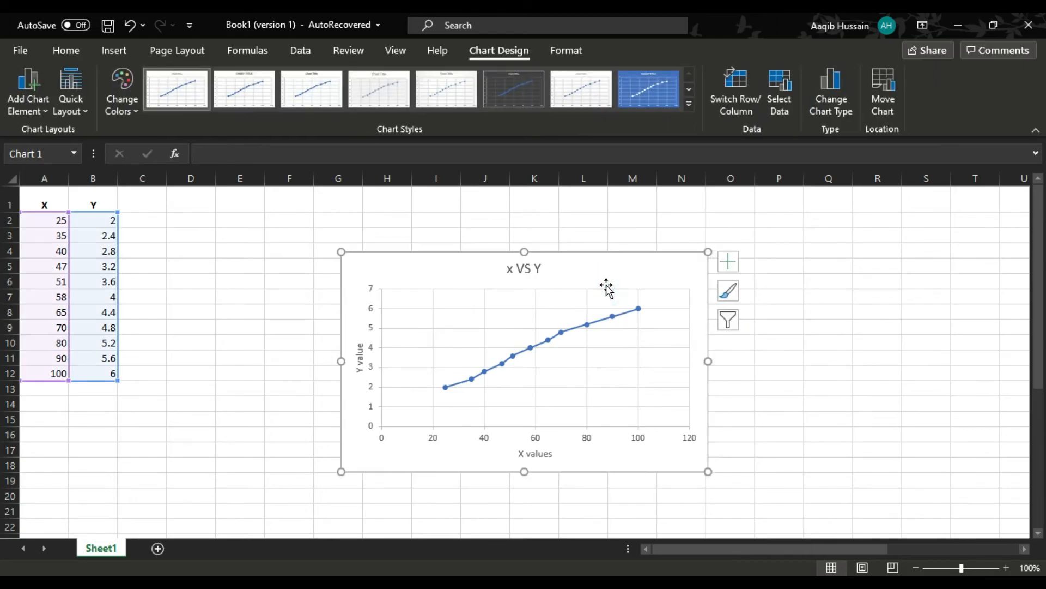
left_click(518, 349)
left_click(518, 334)
left_click(457, 315)
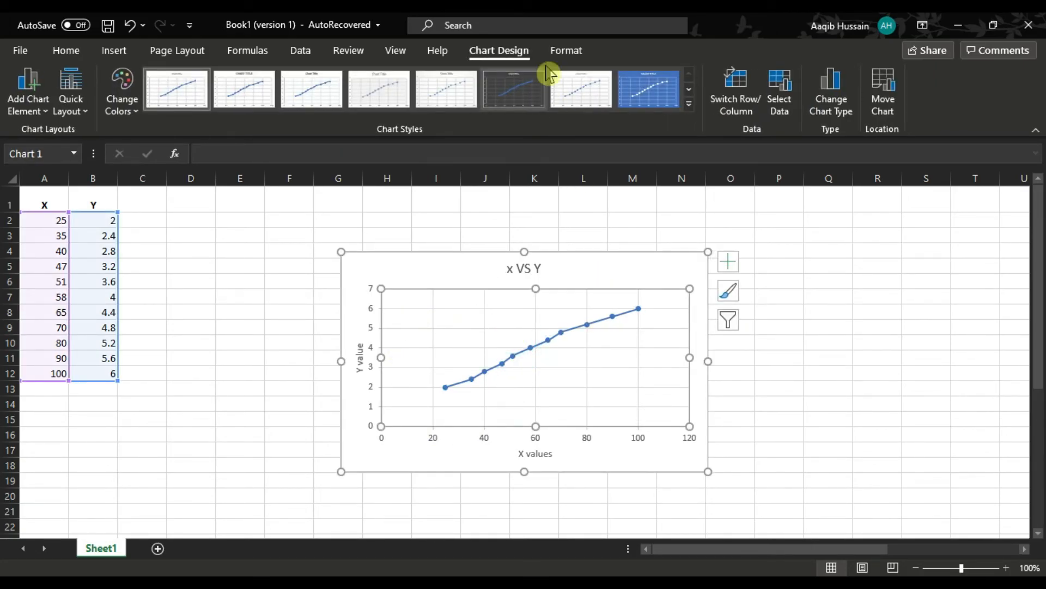
left_click(459, 266)
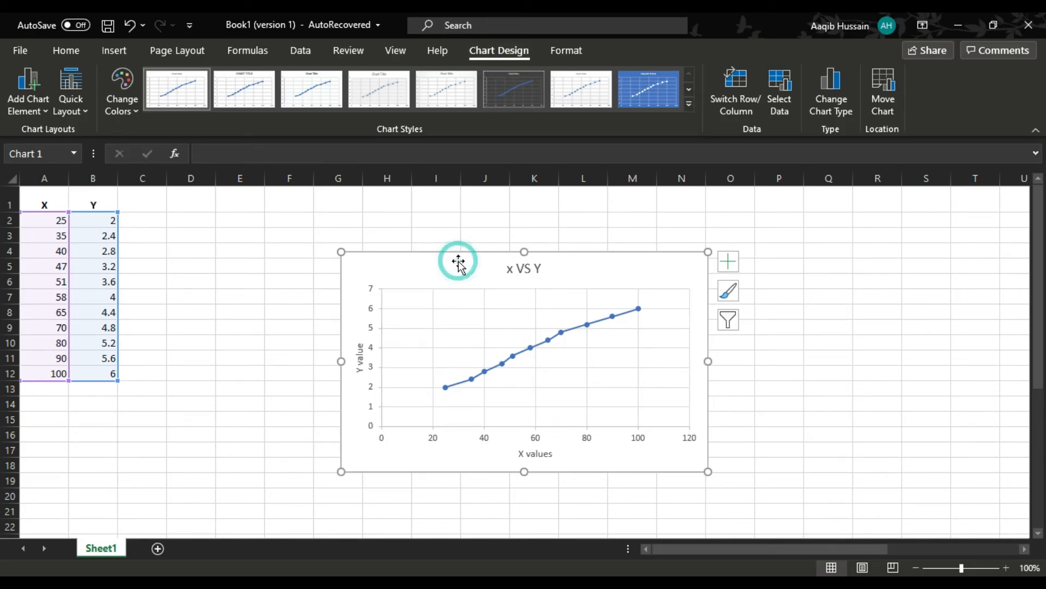
left_click(690, 105)
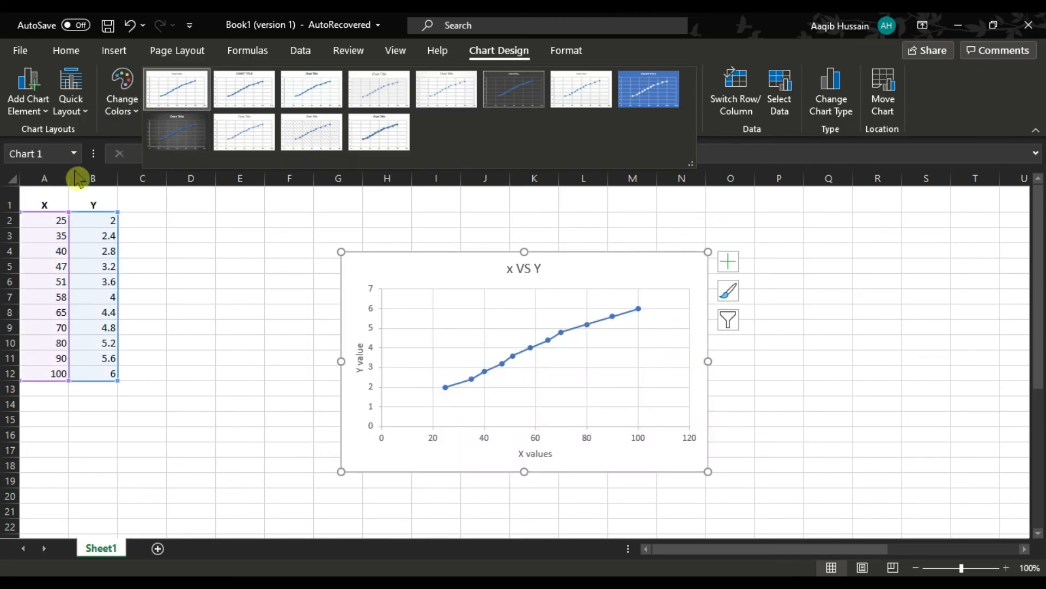
left_click(626, 89)
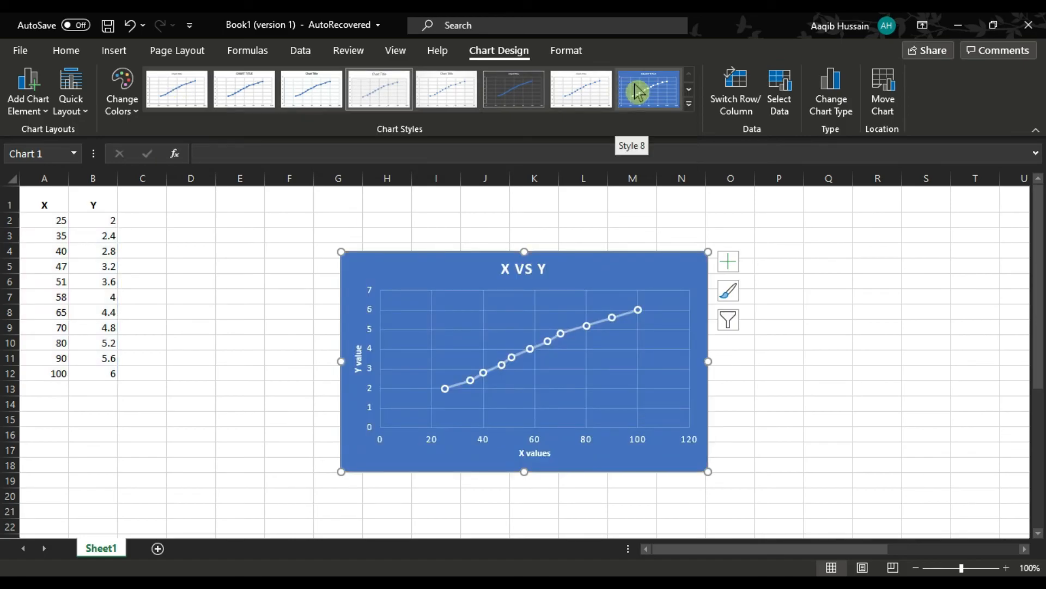
left_click(650, 91)
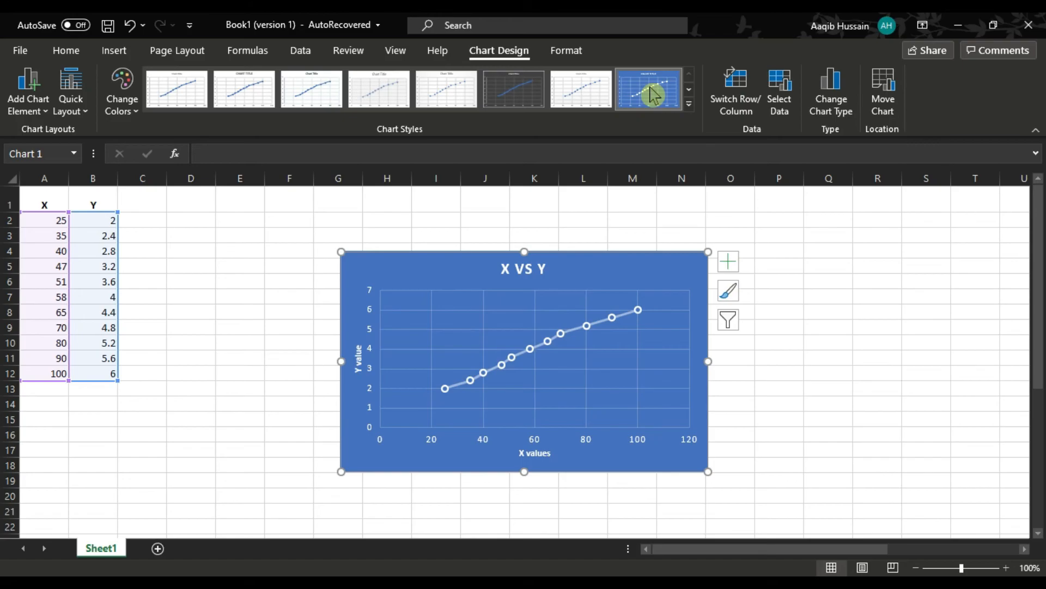
- Apply the fourth chart style, the light one with fine gridlines, to the scatter chart
left_click(380, 102)
left_click(467, 339)
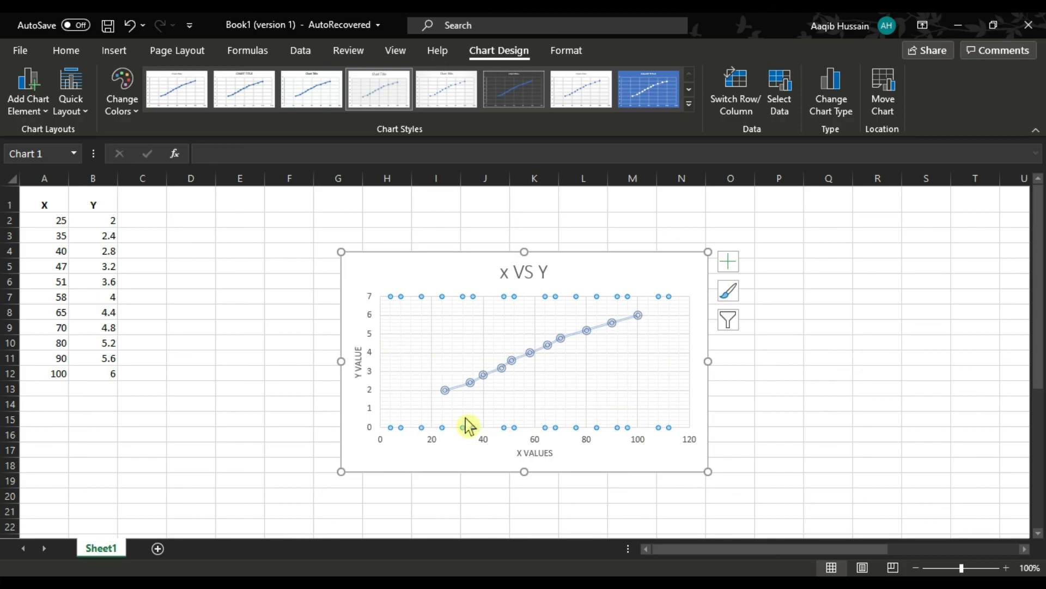
left_click(635, 264)
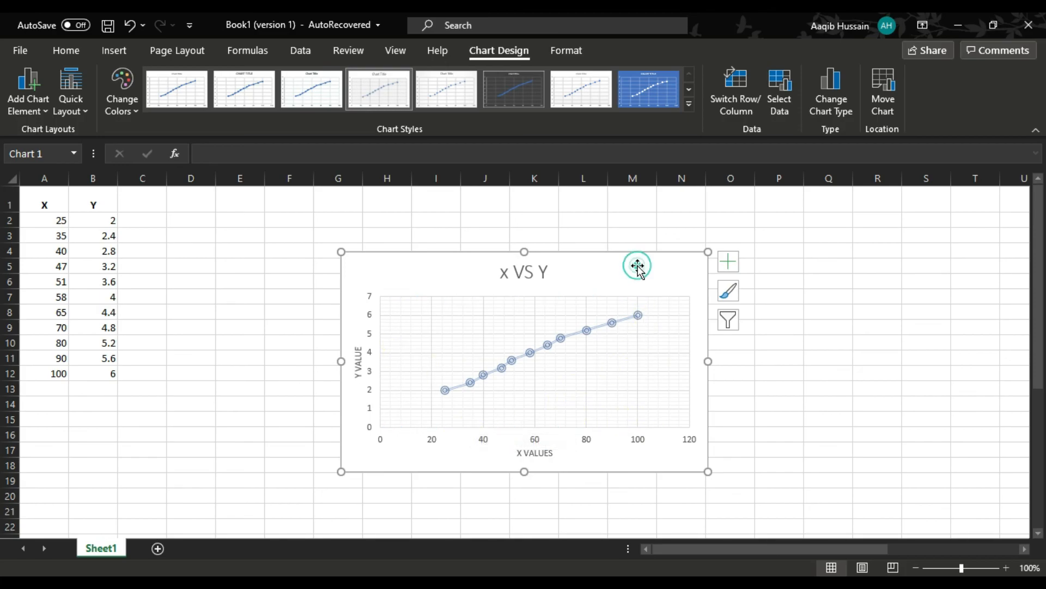